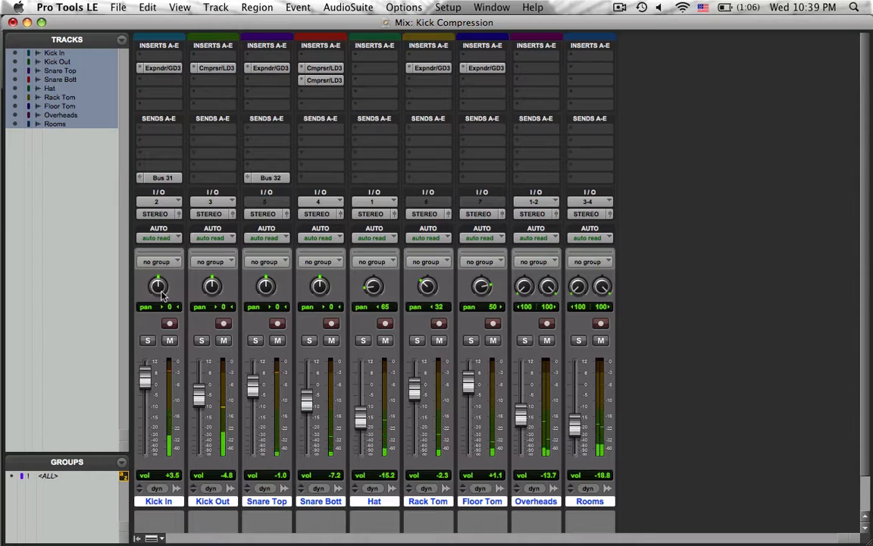
# - Solo Kick In and Kick Out, auditioning each mic alone and together, and set the Kick Out volume to -4.9 dB
pyautogui.click(151, 342)
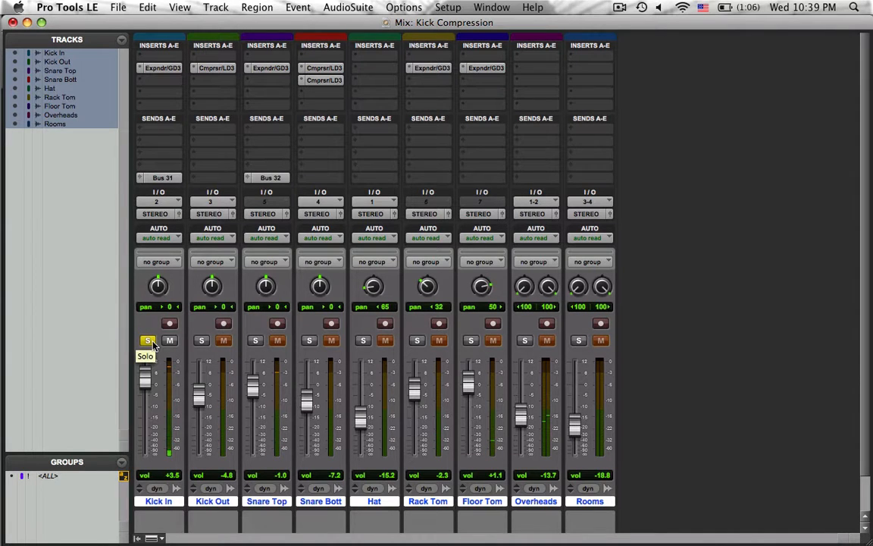
pyautogui.click(203, 341)
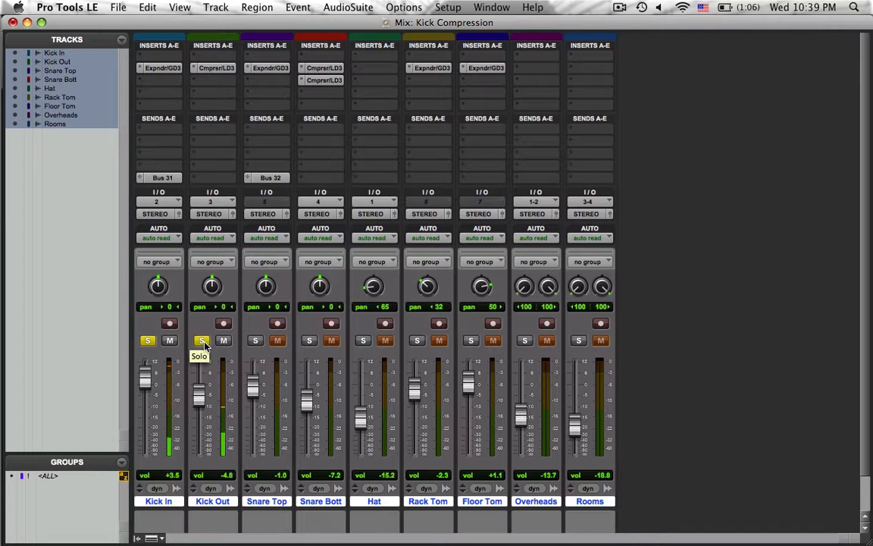
pyautogui.click(148, 342)
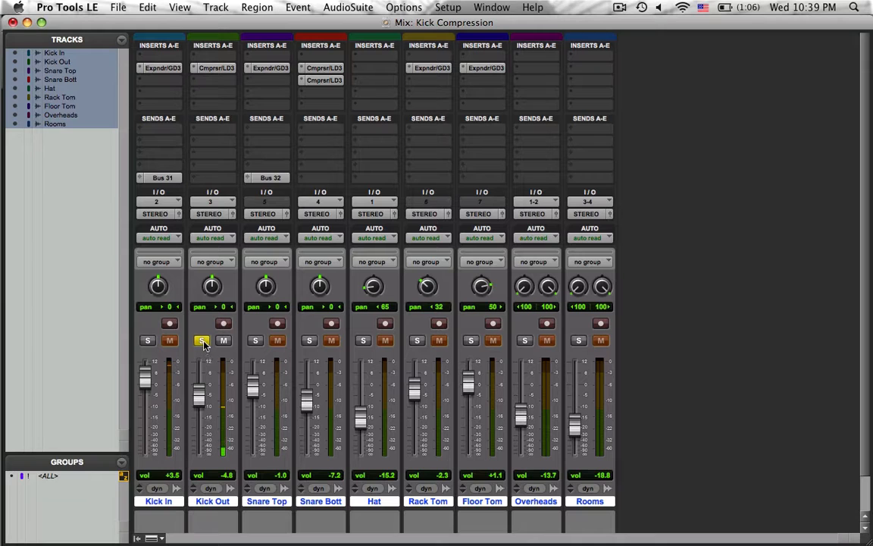
pyautogui.click(149, 341)
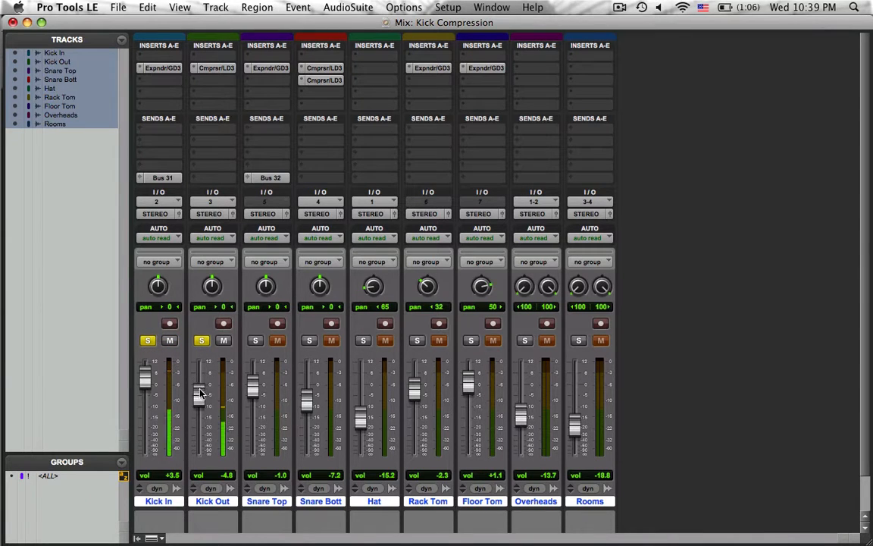
pyautogui.moveTo(198, 394)
pyautogui.mouseDown()
pyautogui.moveTo(202, 406)
pyautogui.moveTo(199, 391)
pyautogui.mouseUp()
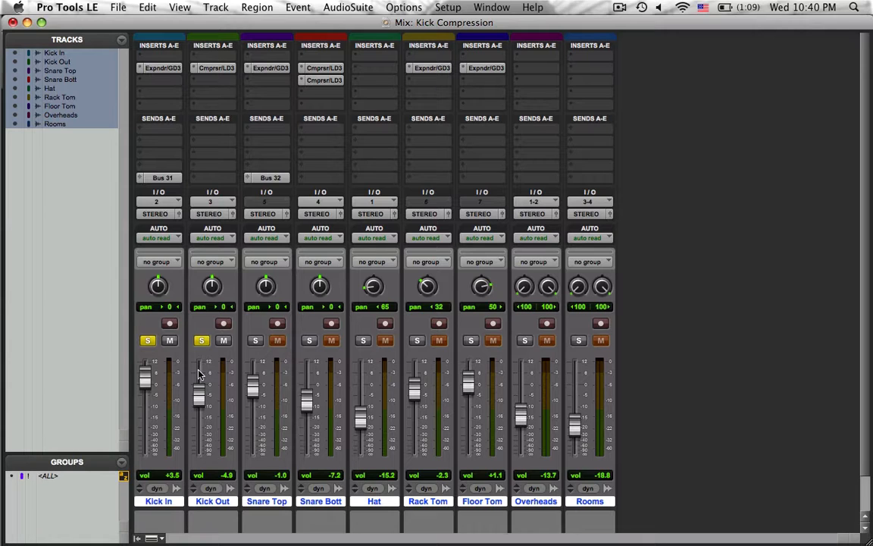
# - Add an EQ 3 4-Band (mono) to Kick In's fourth insert slot and copy it to the same slot on Kick Out
pyautogui.click(141, 93)
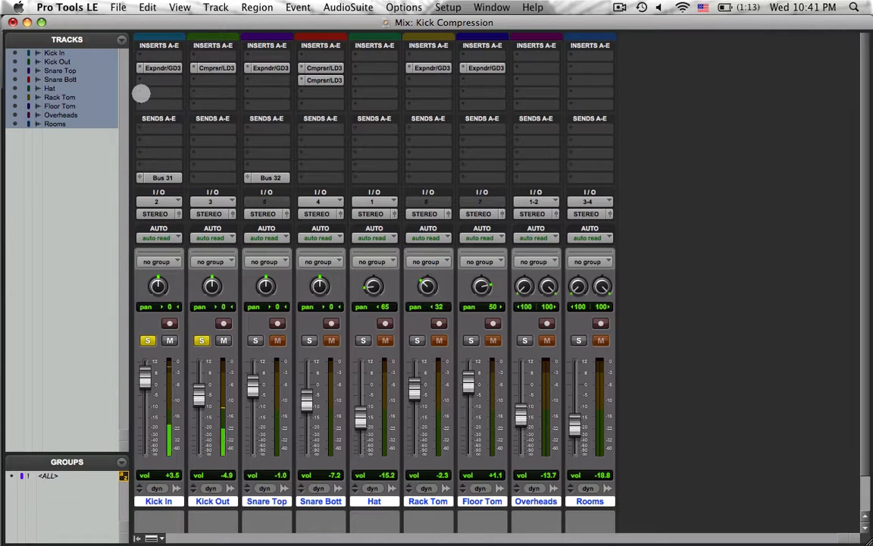
pyautogui.click(141, 93)
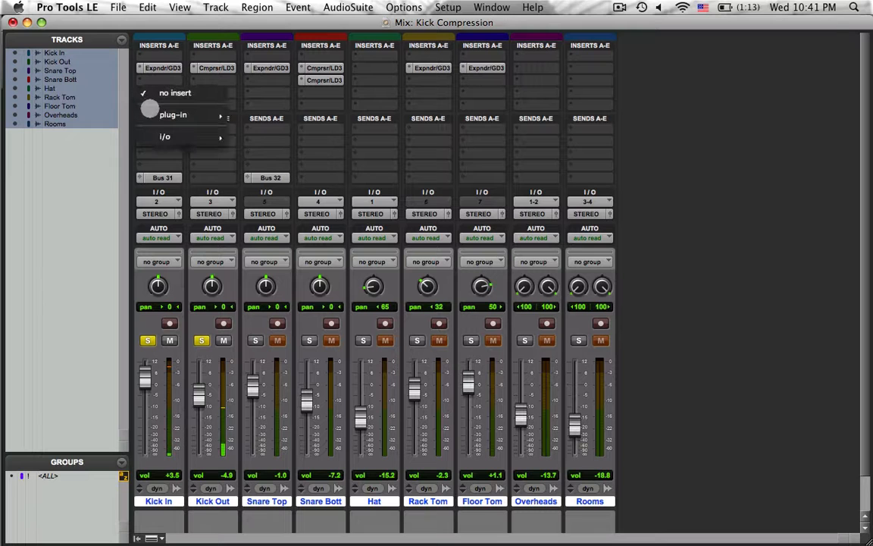
pyautogui.moveTo(140, 114)
pyautogui.moveTo(253, 114)
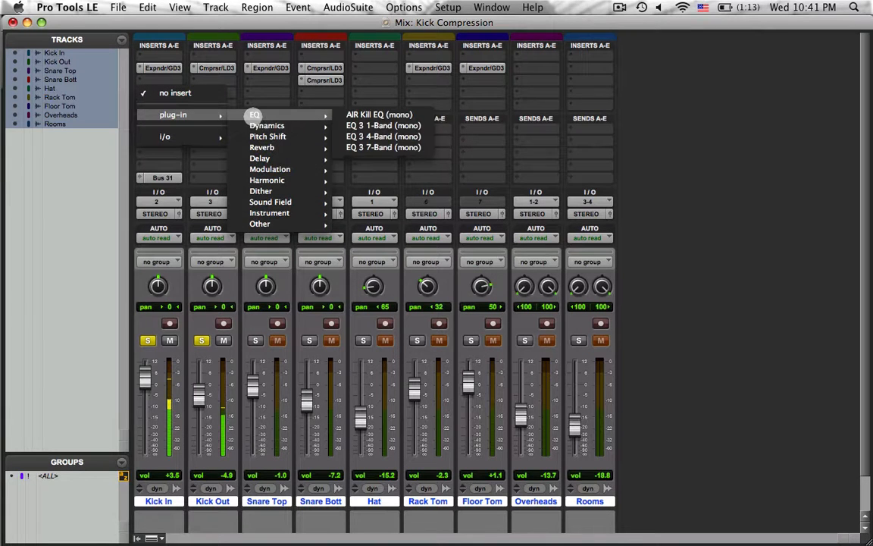
pyautogui.click(382, 137)
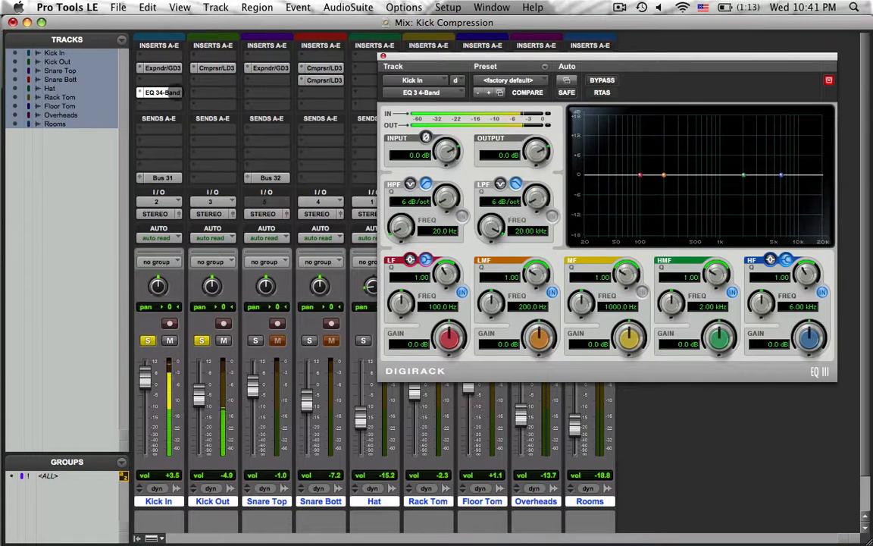
pyautogui.moveTo(172, 92)
pyautogui.mouseDown()
pyautogui.moveTo(206, 92)
pyautogui.moveTo(169, 93)
pyautogui.mouseUp()
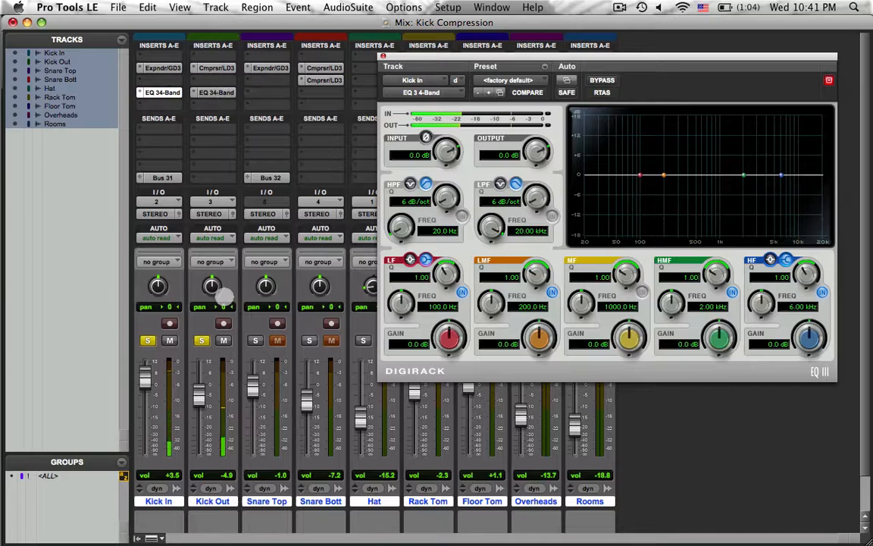
# - Compare the Kick In and Kick Out tracks by soloing each one alone, ending with both soloed
pyautogui.click(201, 341)
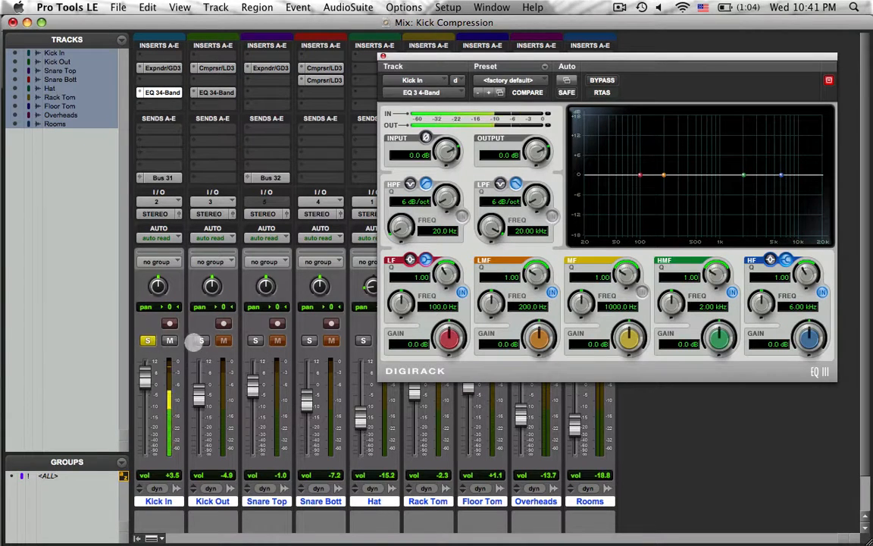
pyautogui.click(200, 341)
pyautogui.click(147, 340)
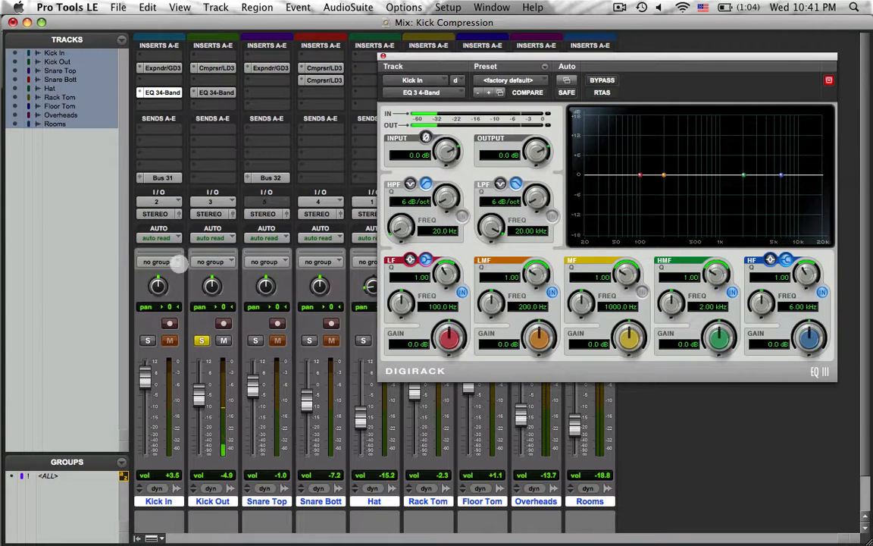
pyautogui.click(148, 339)
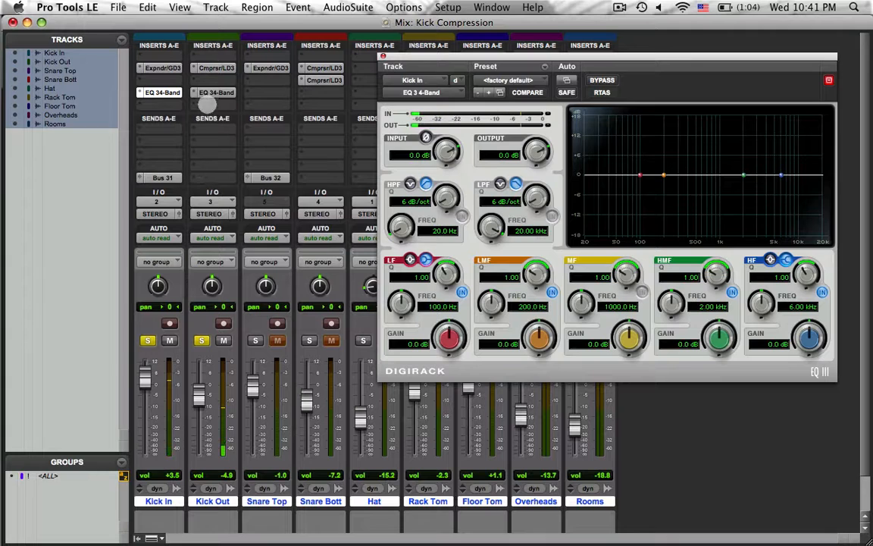
# - Open Kick Out's EQ 3 4-Band and switch off every band except LMF
pyautogui.click(214, 92)
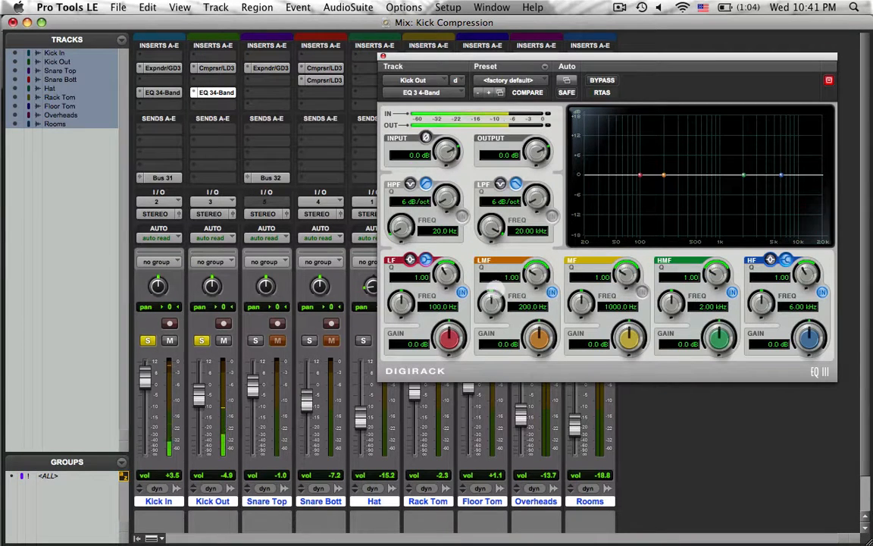
pyautogui.click(410, 260)
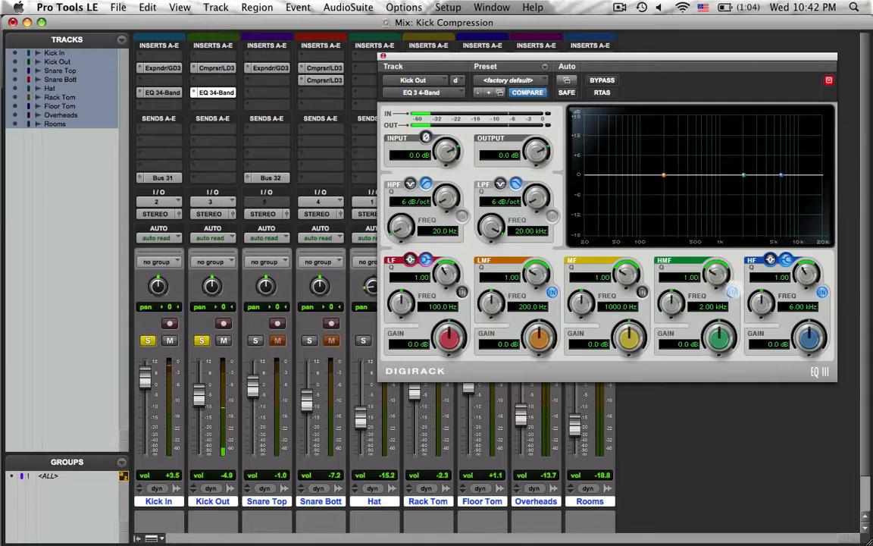
pyautogui.click(732, 292)
pyautogui.click(823, 292)
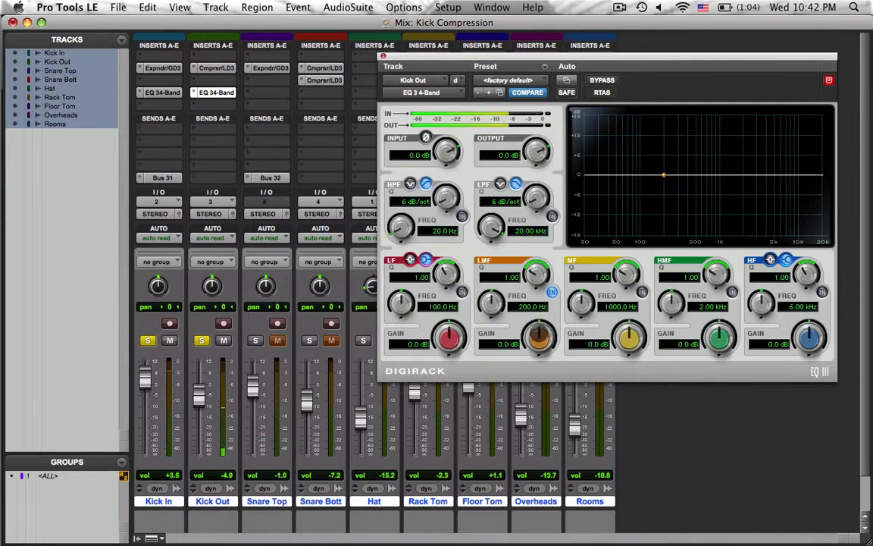
# - Set Kick Out's LMF band to -3.6 dB at 147.4 Hz and compare the sound with the EQ bypassed and active
pyautogui.moveTo(539, 339); pyautogui.dragTo(540, 348)
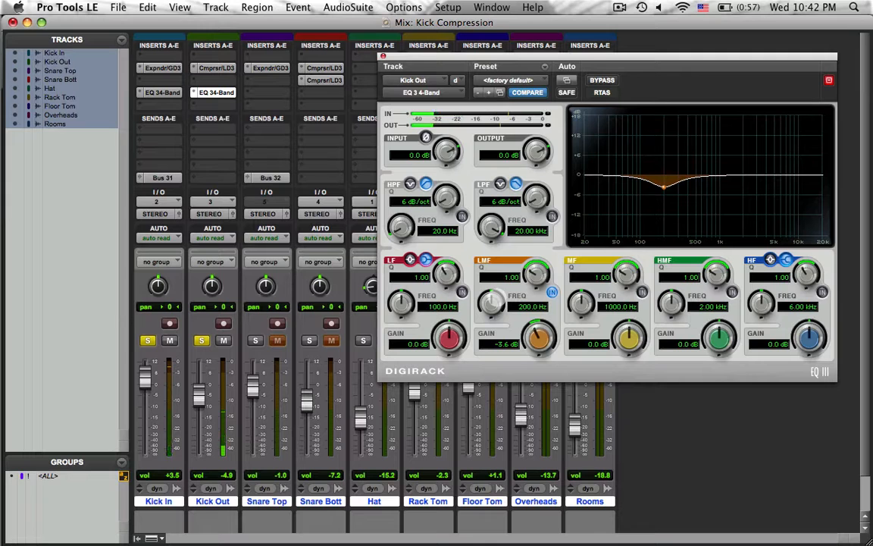
pyautogui.moveTo(491, 302)
pyautogui.mouseDown()
pyautogui.moveTo(496, 322)
pyautogui.moveTo(500, 309)
pyautogui.mouseUp()
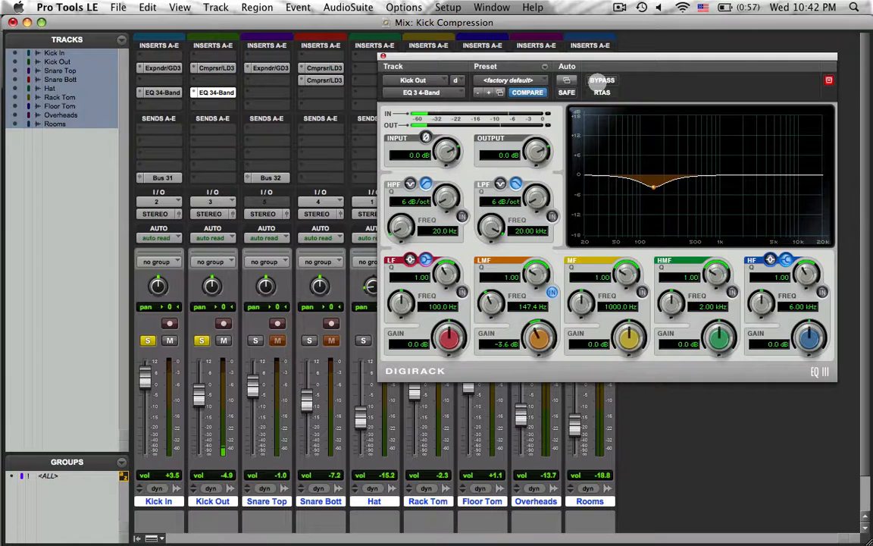
pyautogui.click(600, 81)
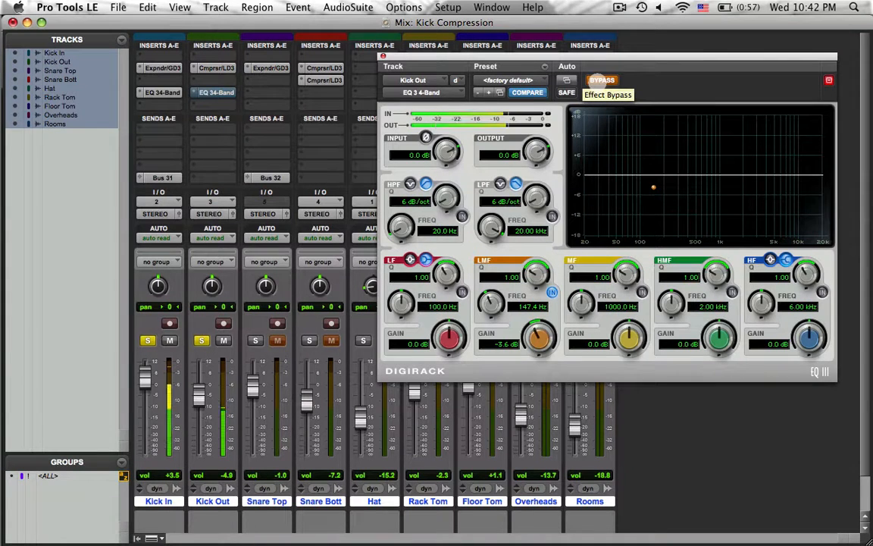
pyautogui.click(601, 81)
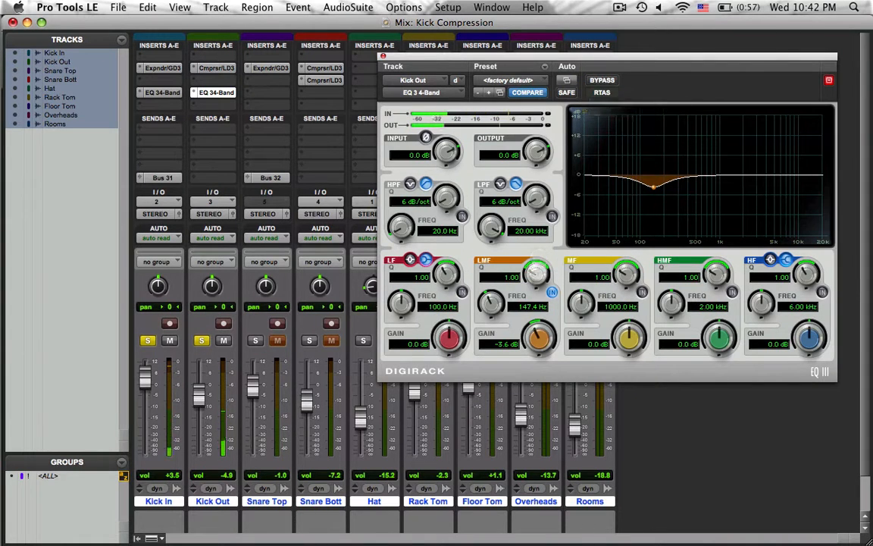
# - Make Kick Out's LMF cut narrower and deeper with Q 3.79 and -11.3 dB, and tune its frequency to 142.7 Hz
pyautogui.moveTo(536, 273); pyautogui.dragTo(534, 245)
pyautogui.moveTo(538, 325); pyautogui.dragTo(536, 360)
pyautogui.moveTo(535, 275); pyautogui.dragTo(534, 252)
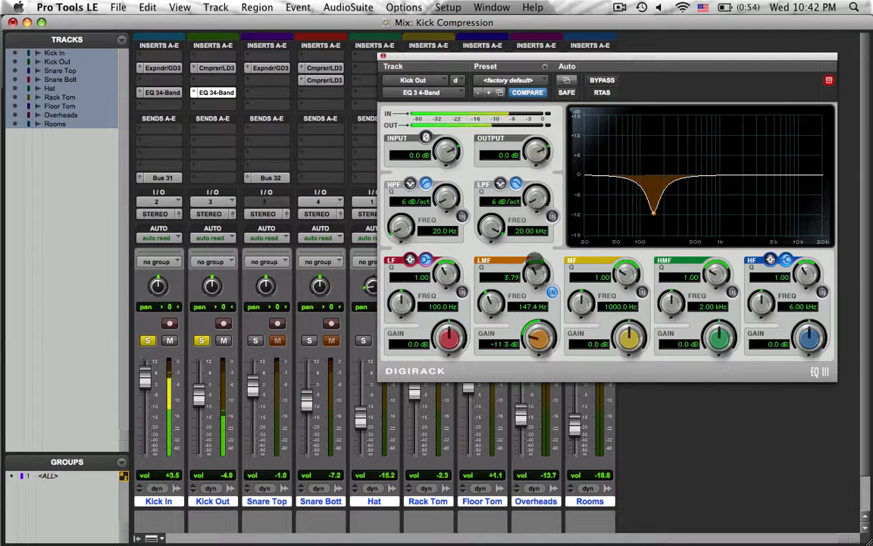
pyautogui.moveTo(491, 303)
pyautogui.mouseDown()
pyautogui.moveTo(490, 317)
pyautogui.moveTo(490, 310)
pyautogui.mouseUp()
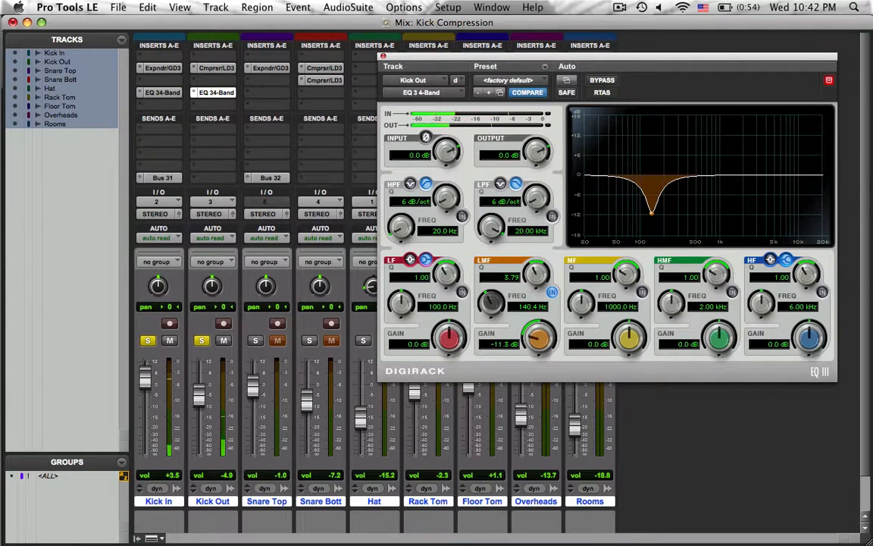
pyautogui.moveTo(491, 309); pyautogui.dragTo(491, 308)
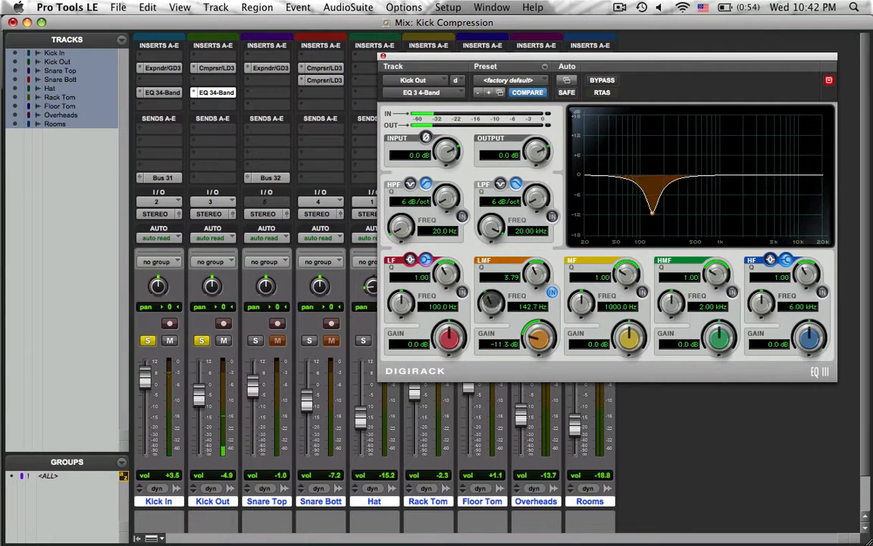
# - Soften Kick Out's LMF cut to -3.8 dB and widen its Q to 1.15
pyautogui.moveTo(537, 275); pyautogui.dragTo(533, 307)
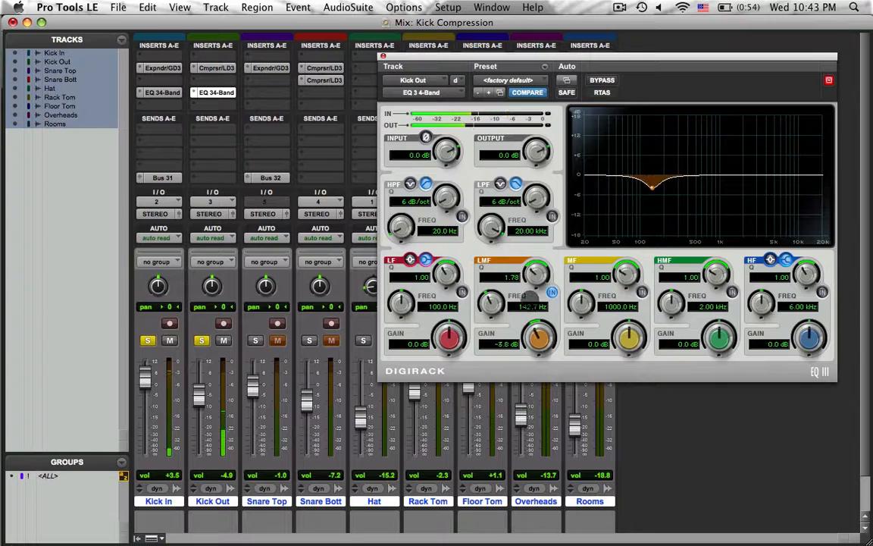
pyautogui.moveTo(535, 274); pyautogui.dragTo(535, 293)
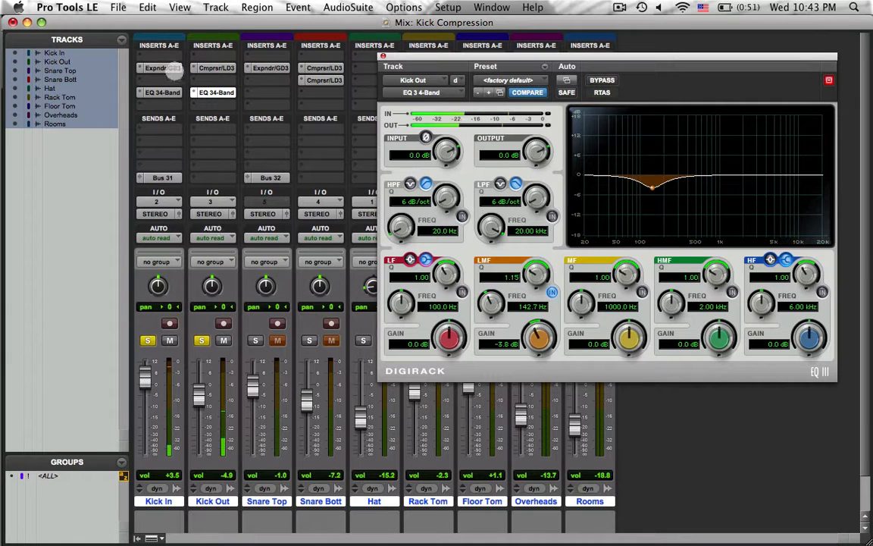
# - Open Kick In's EQ 3 4-Band and leave only the LMF band switched on
pyautogui.click(165, 93)
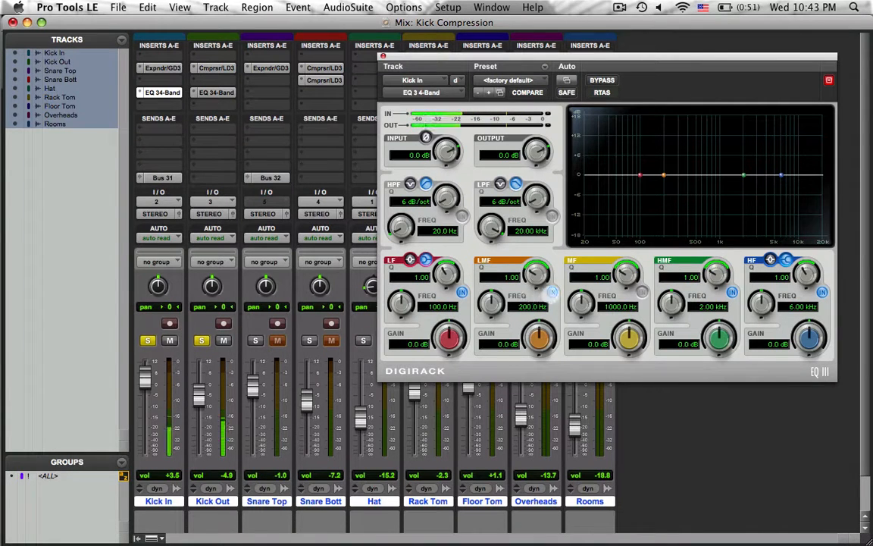
pyautogui.click(410, 259)
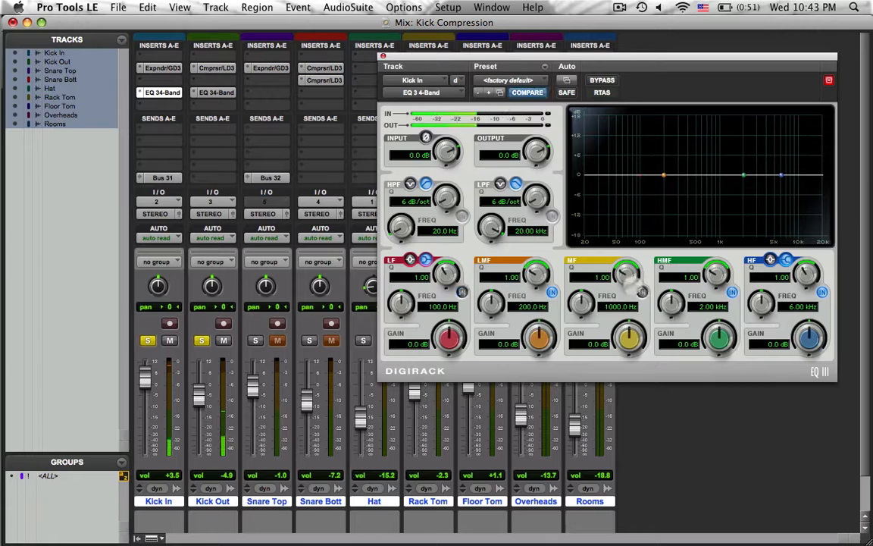
pyautogui.click(732, 292)
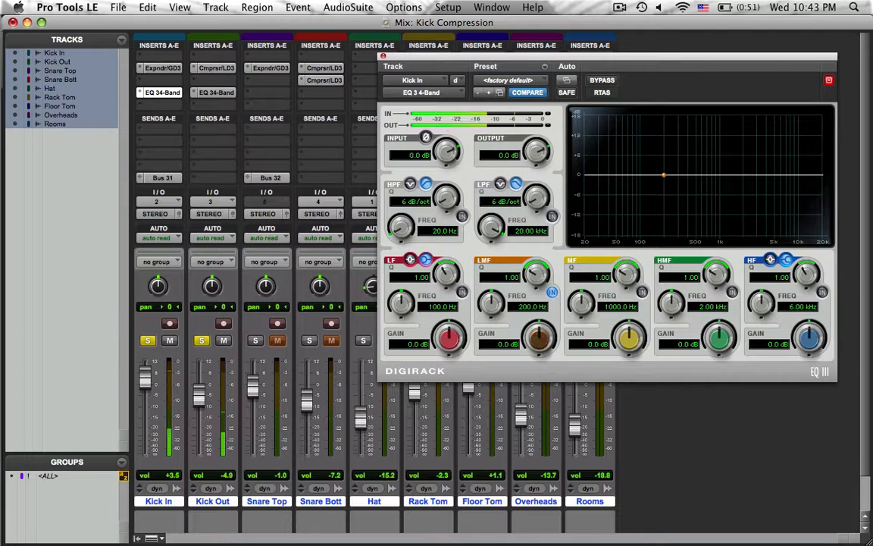
# - Set Kick In's LMF band to a -3.2 dB cut at 112.2 Hz with a Q of 1.35
pyautogui.moveTo(539, 339); pyautogui.dragTo(493, 330)
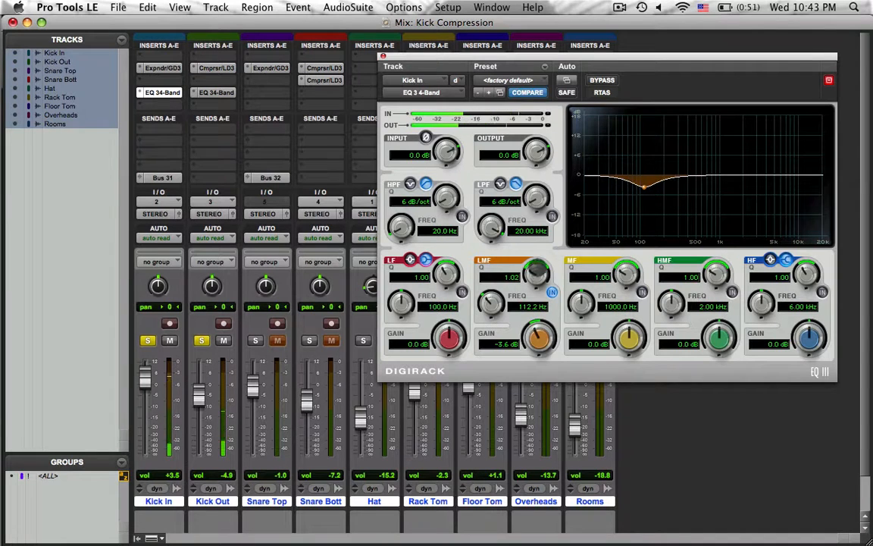
pyautogui.moveTo(537, 274); pyautogui.dragTo(536, 259)
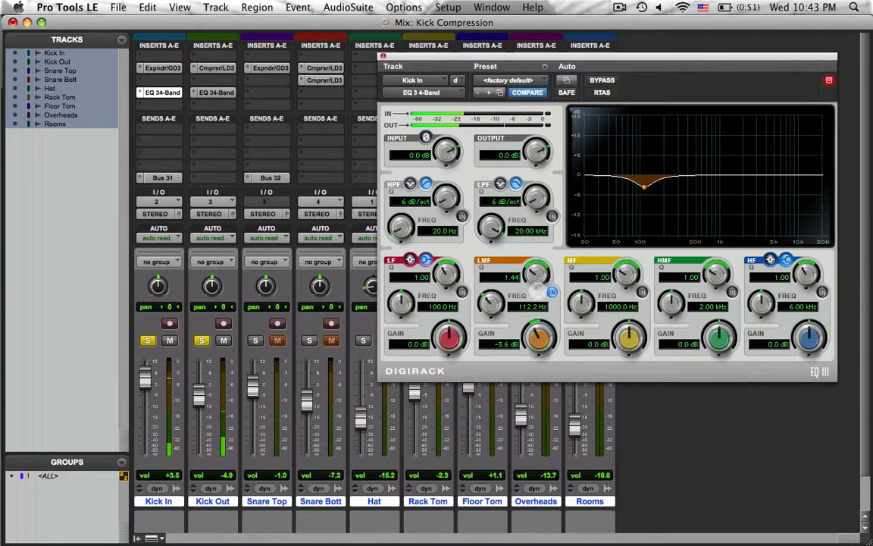
pyautogui.moveTo(537, 274); pyautogui.dragTo(537, 279)
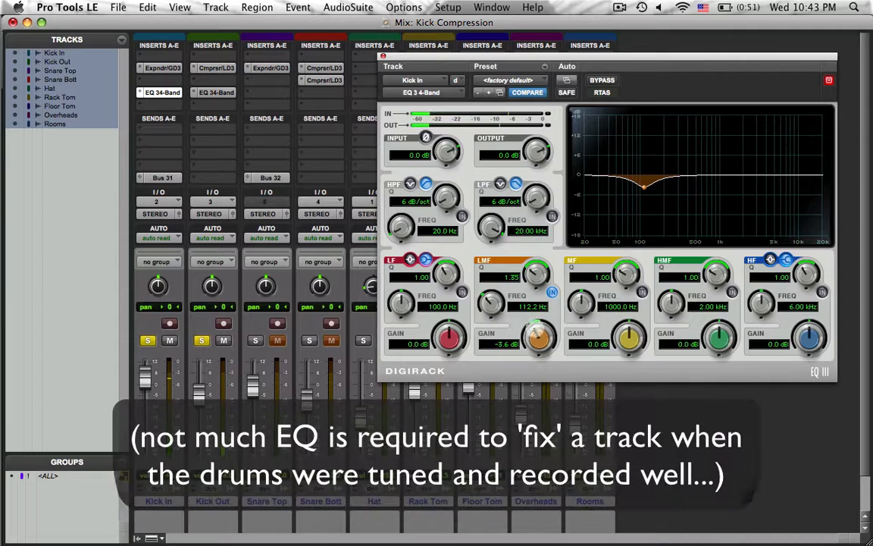
pyautogui.moveTo(537, 331); pyautogui.dragTo(538, 326)
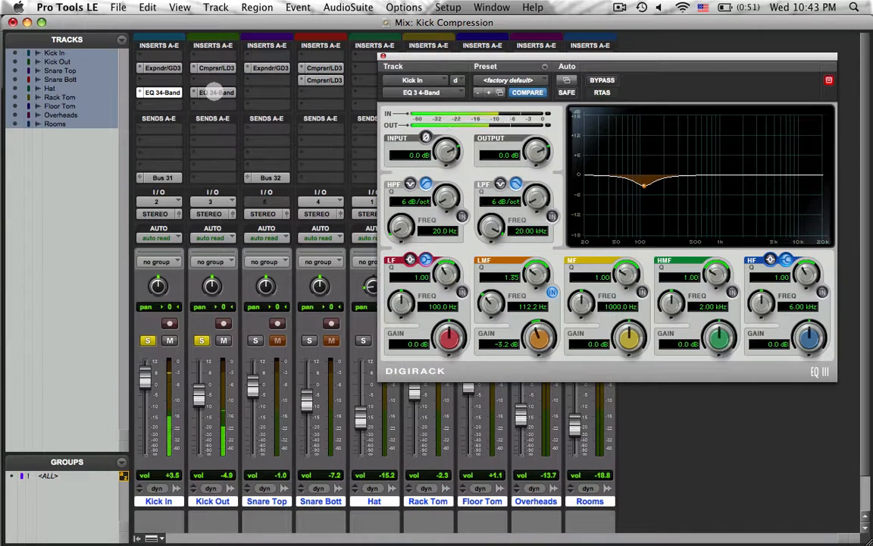
# - Compare the soloed kick tracks with both EQs bypassed and active, leaving the EQs active
pyautogui.keyDown('super'); pyautogui.click(215, 92); pyautogui.keyUp('super')
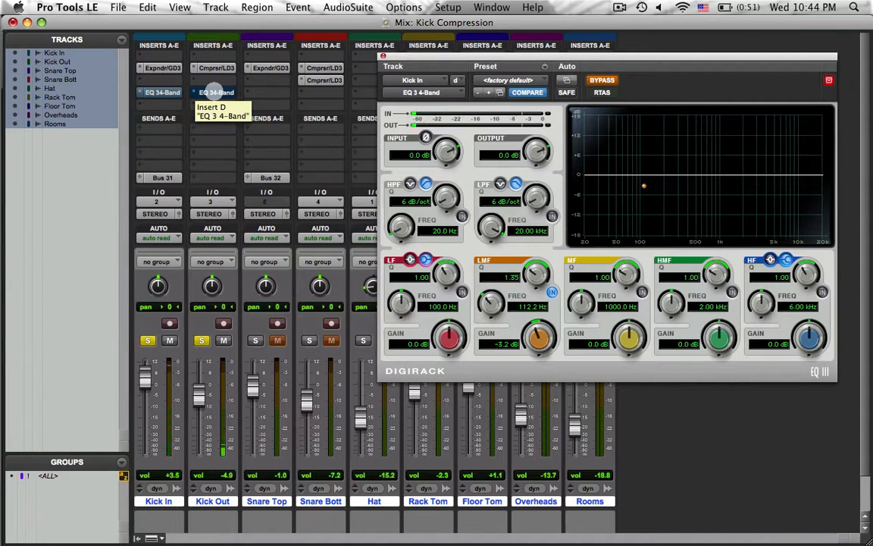
pyautogui.keyDown('super'); pyautogui.click(215, 91); pyautogui.keyUp('super')
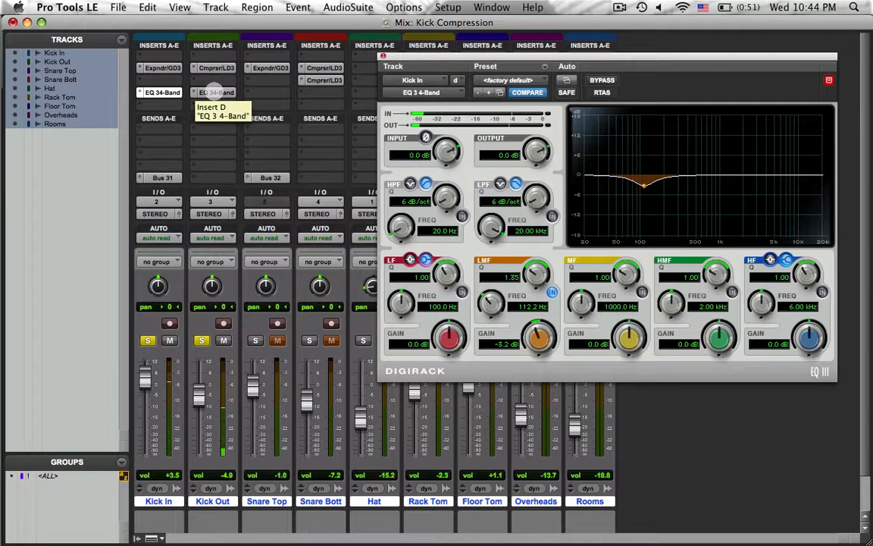
pyautogui.keyDown('super'); pyautogui.click(216, 91); pyautogui.keyUp('super')
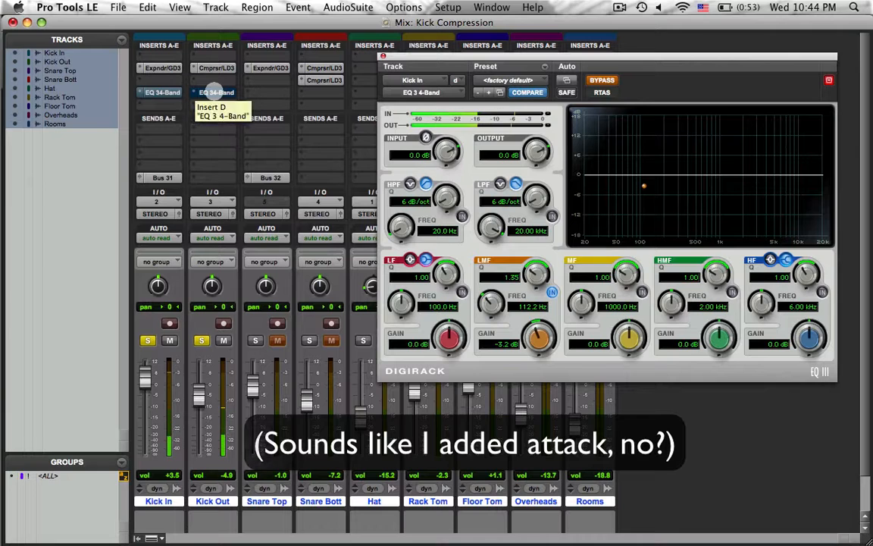
pyautogui.keyDown('super'); pyautogui.click(216, 92); pyautogui.keyUp('super')
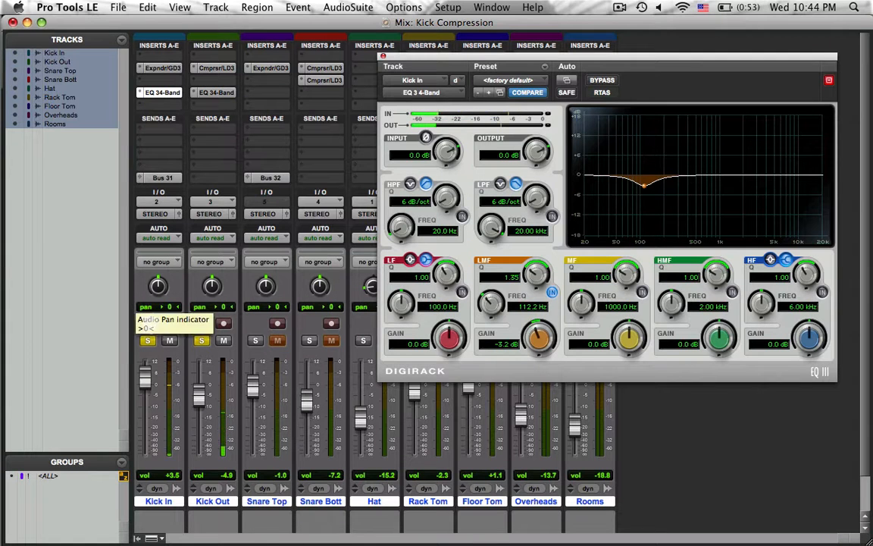
# - Unsolo Kick In and Kick Out and raise the Kick Out volume to -1.0 dB within the full drum mix
pyautogui.click(148, 340)
pyautogui.click(200, 340)
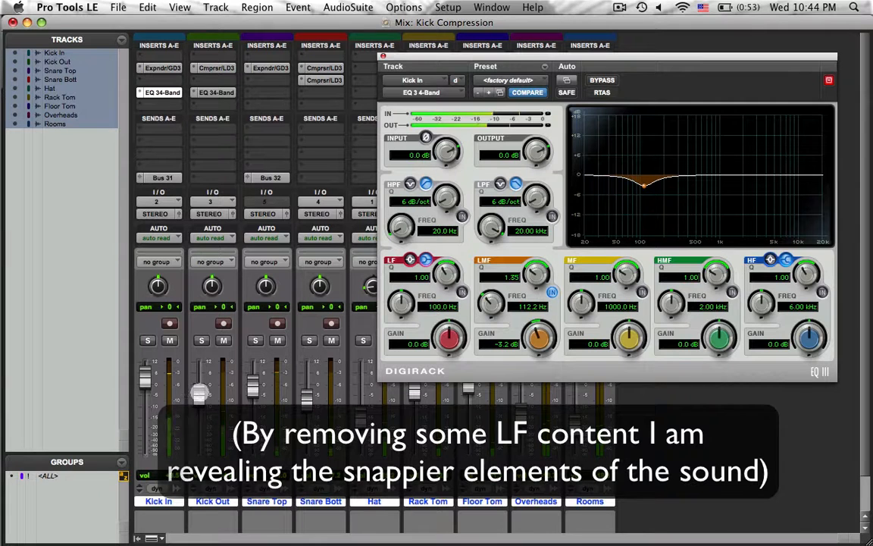
pyautogui.keyDown('alt'); pyautogui.click(199, 386); pyautogui.keyUp('alt')
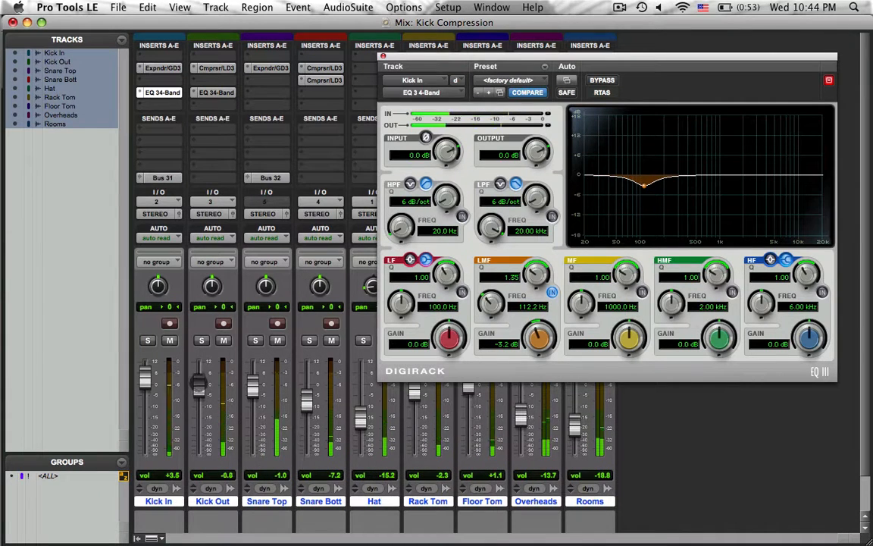
pyautogui.moveTo(198, 382); pyautogui.dragTo(199, 385)
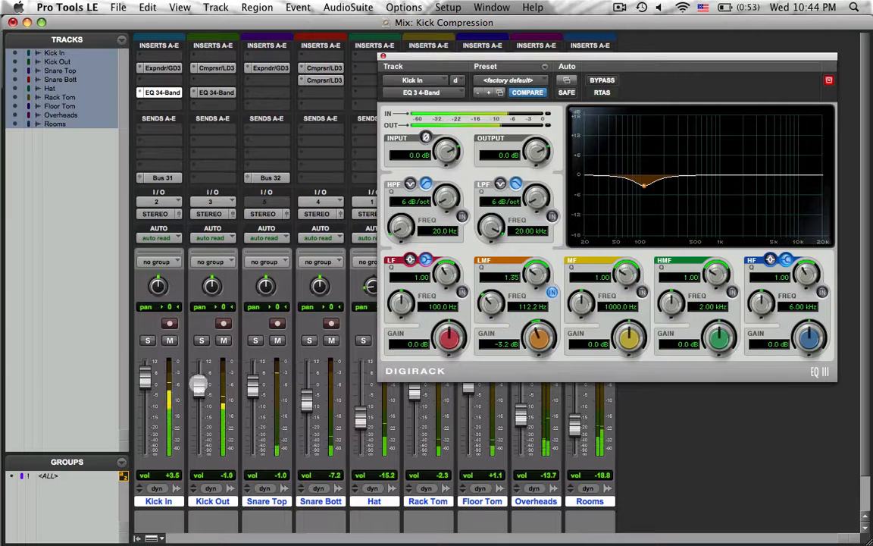